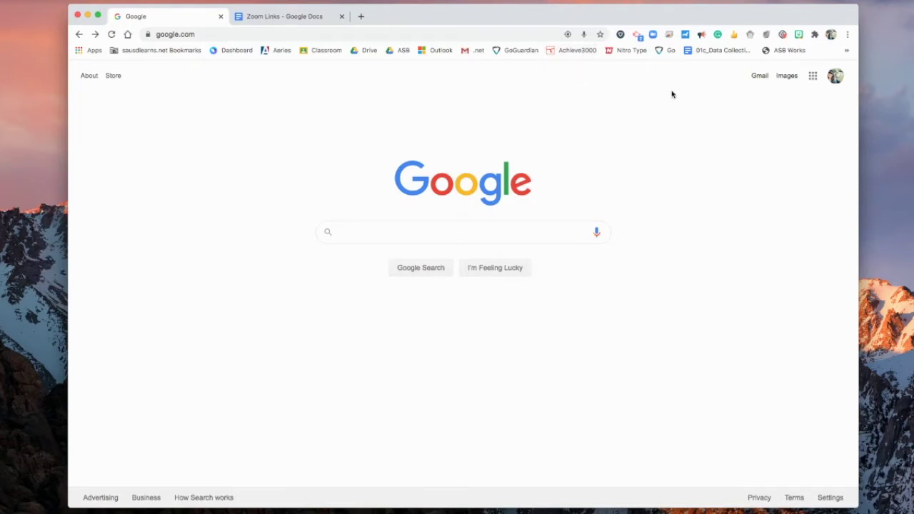
Step: Delete the 01c_Data Collection bookmark and the overflow-list TIPS Canvas bookmark
right_click(715, 53)
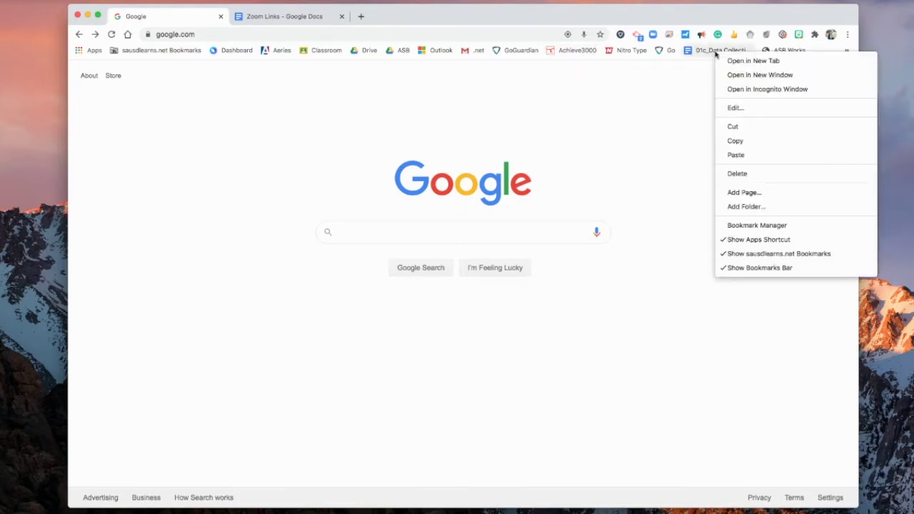
left_click(762, 173)
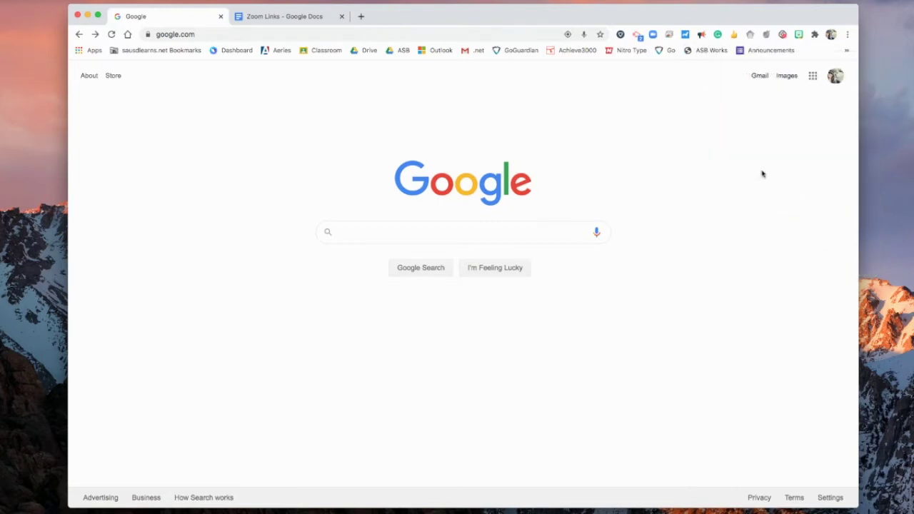
left_click(847, 52)
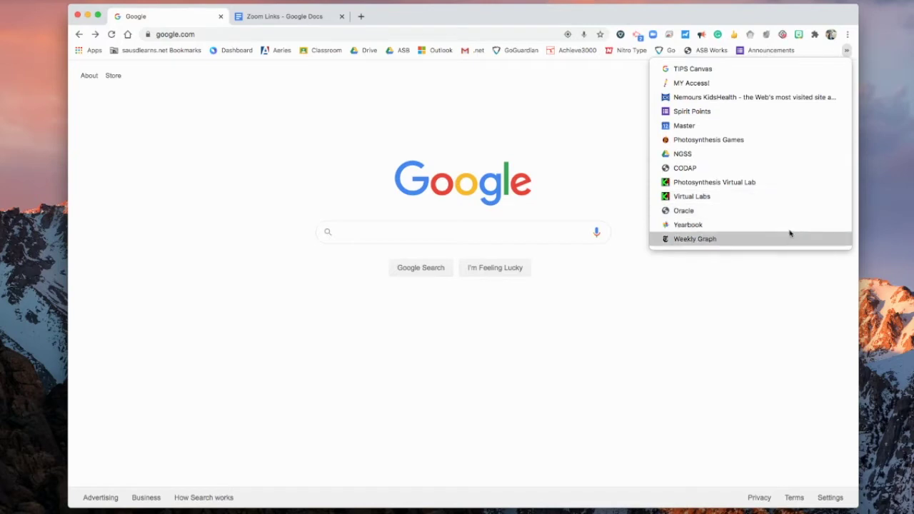
right_click(791, 74)
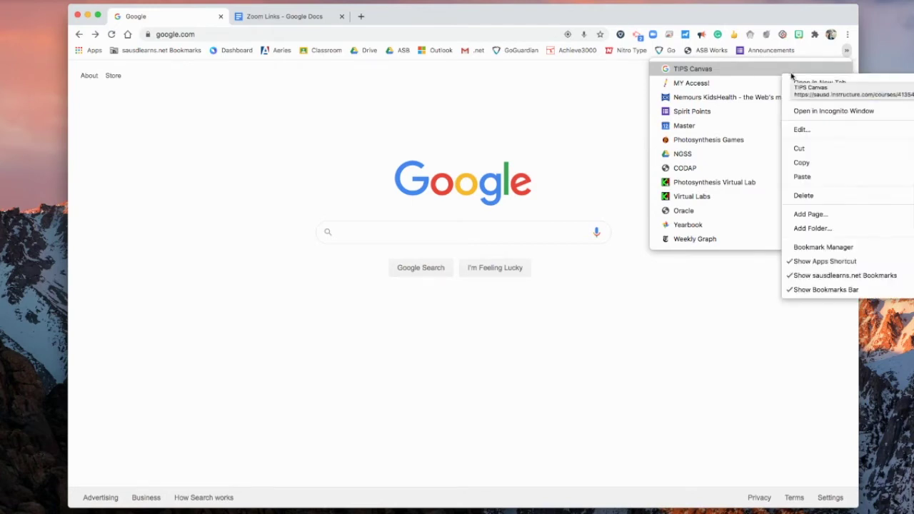
left_click(823, 196)
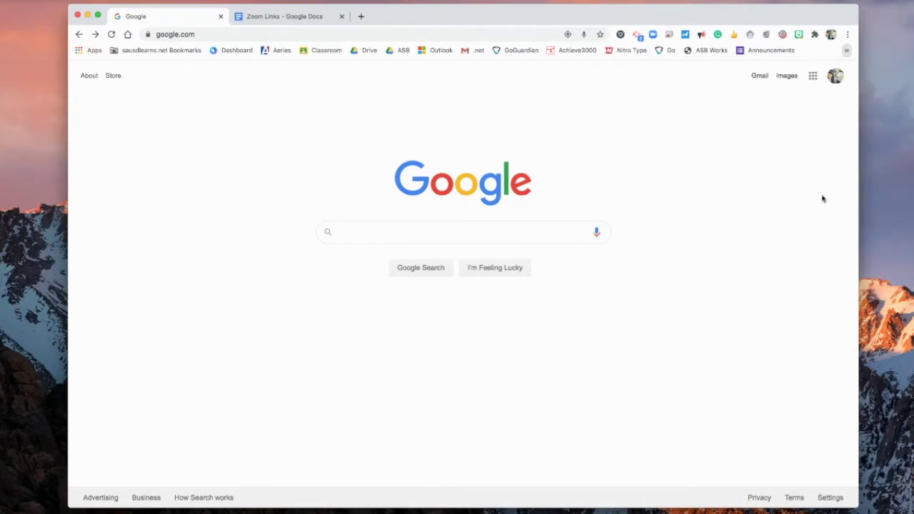
left_click(846, 53)
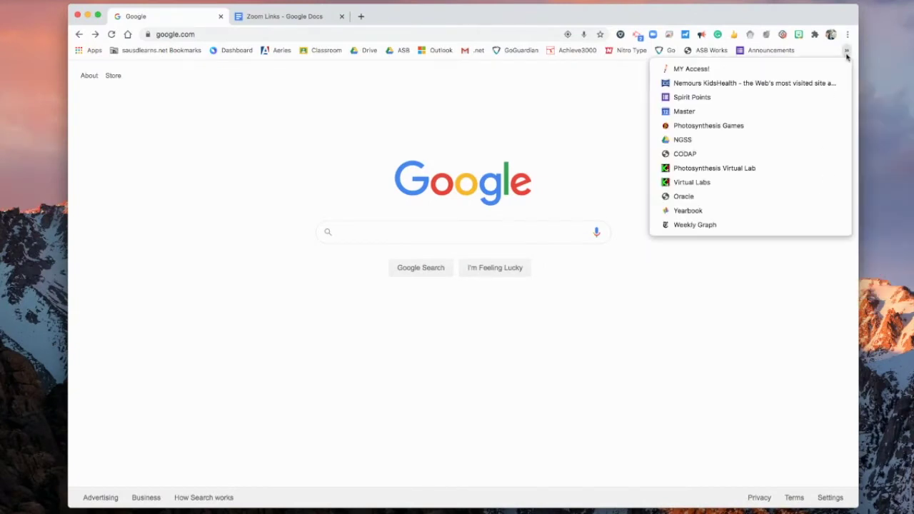
left_click(580, 117)
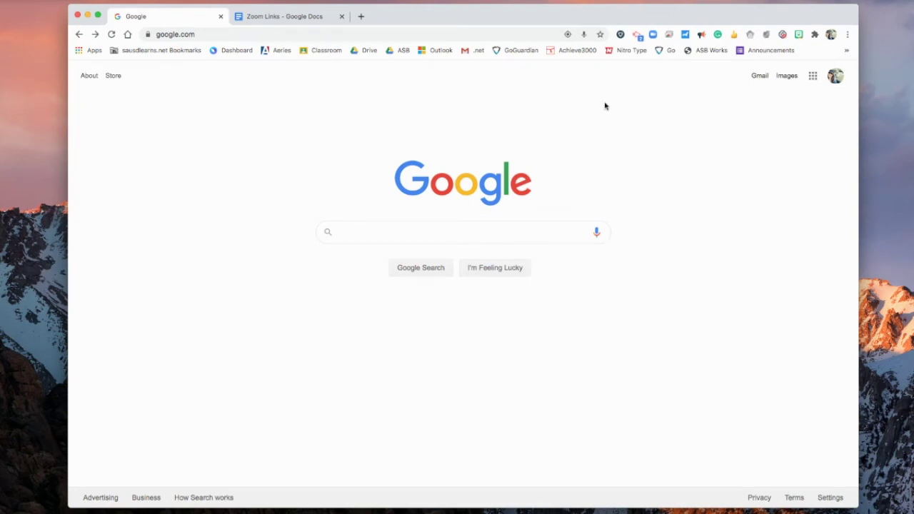
Step: Add a new folder named 'Games' to the bookmarks bar
right_click(807, 56)
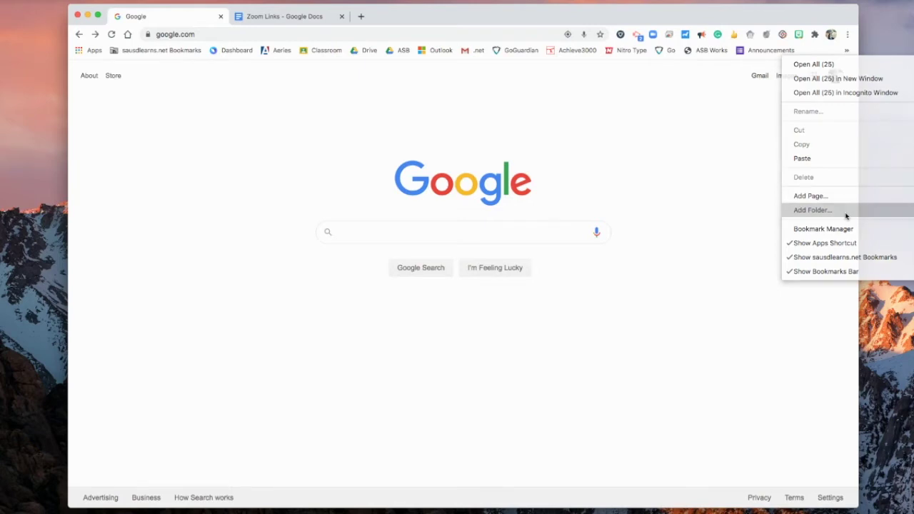
left_click(846, 215)
type("Games")
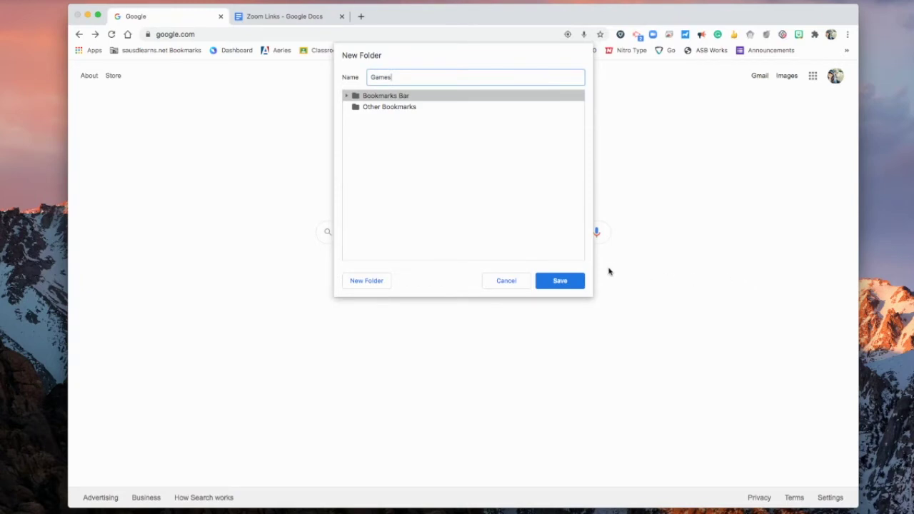
left_click(556, 280)
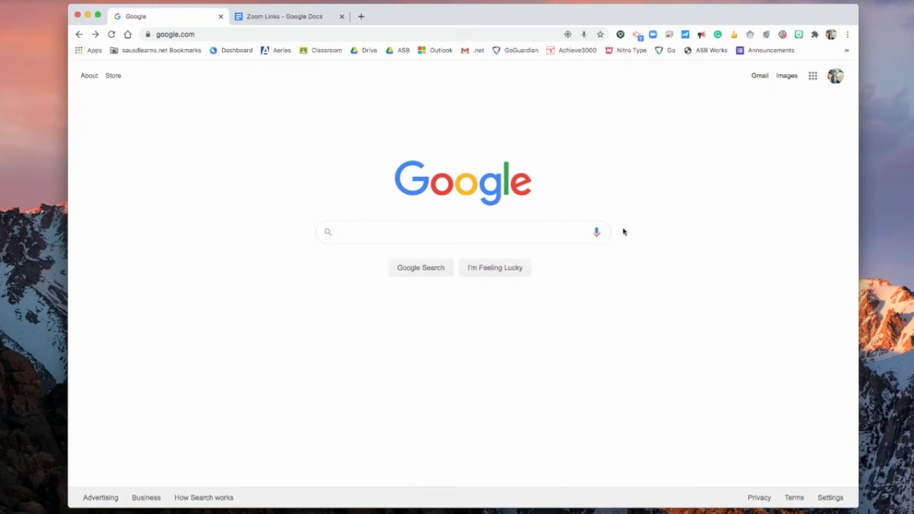
Step: Drag the Nitro Type bookmark into the Games folder and confirm it in the overflow list
left_click(629, 54)
left_click_drag(630, 54, 788, 241)
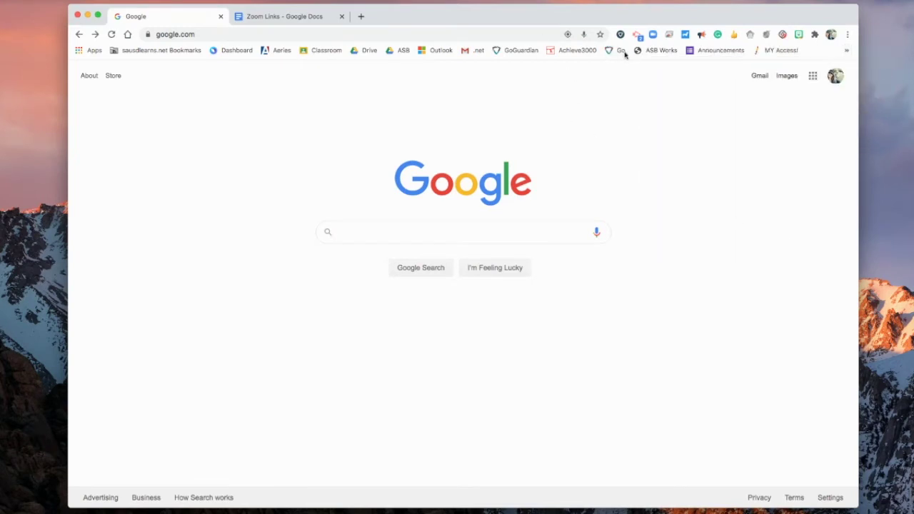
left_click(846, 51)
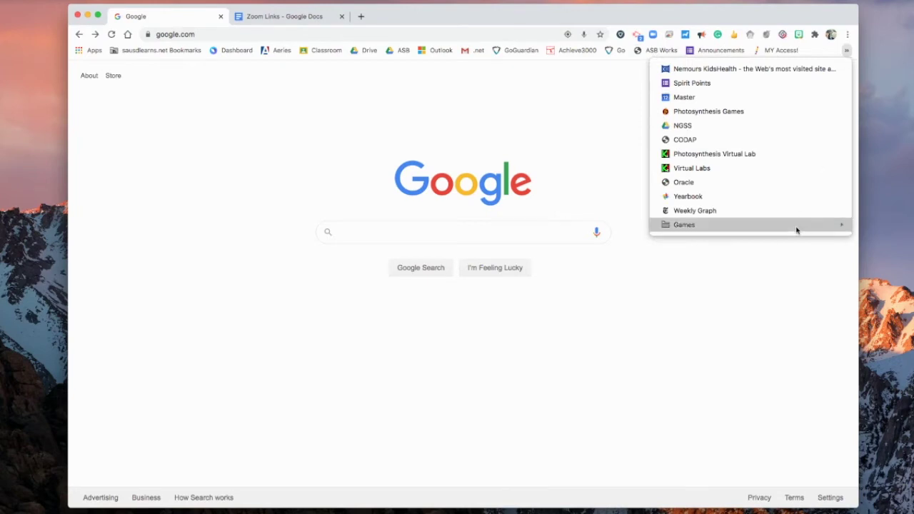
mouse_move(797, 230)
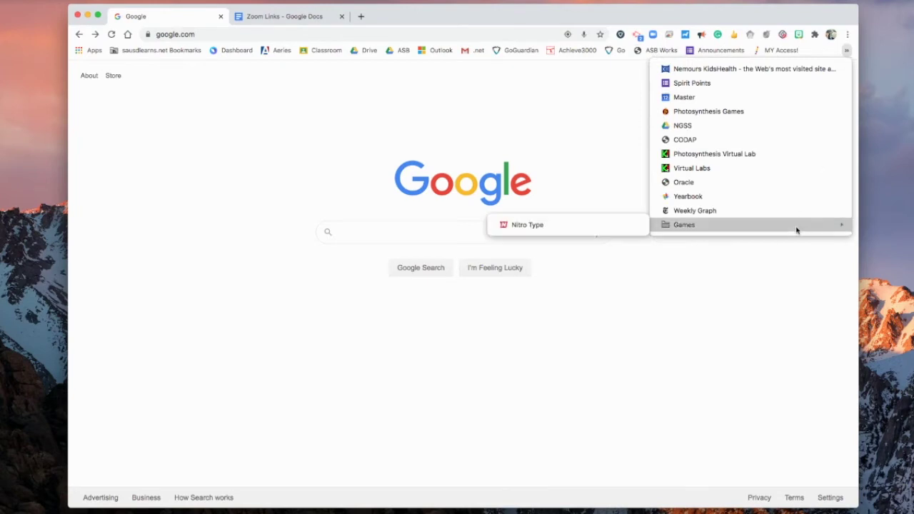
left_click(774, 261)
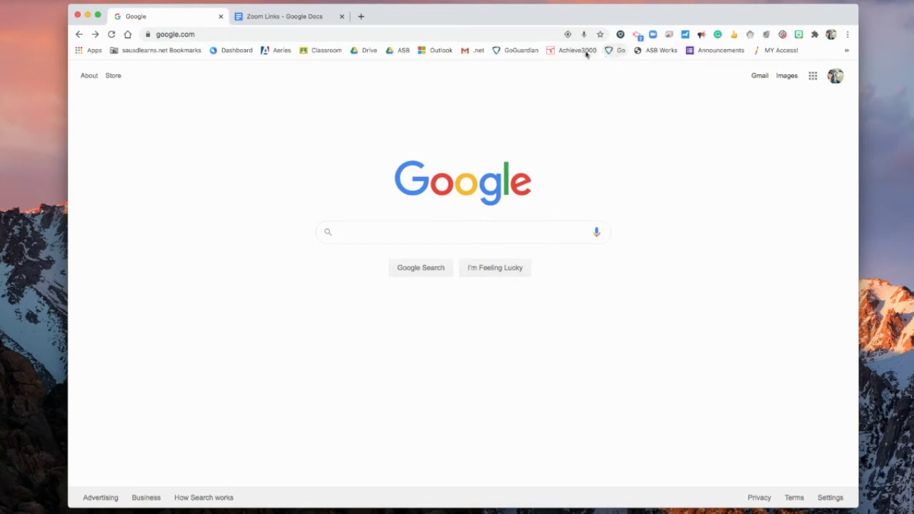
left_click(291, 19)
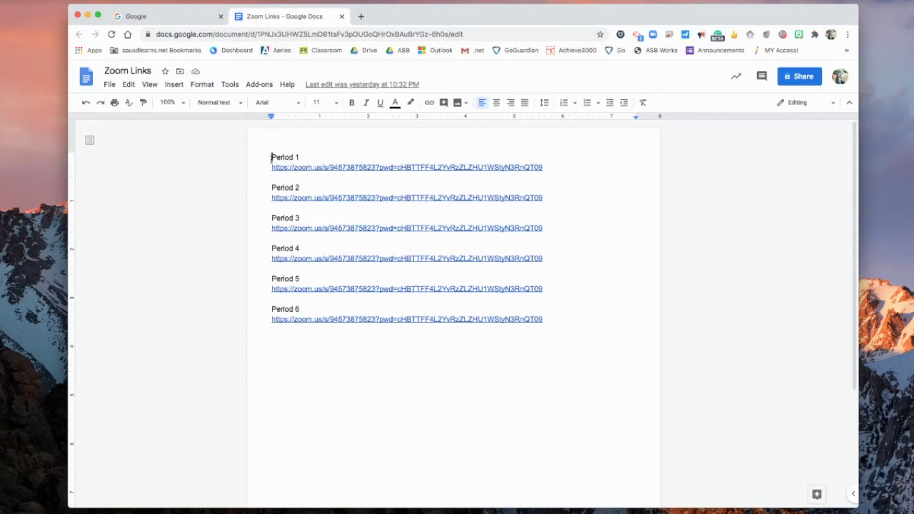
Step: Select the full Period 1 Zoom meeting URL in the Zoom Links document
left_click(270, 167)
left_click(271, 155)
left_click(270, 168)
left_click_drag(270, 167, 541, 165)
key("super+c")
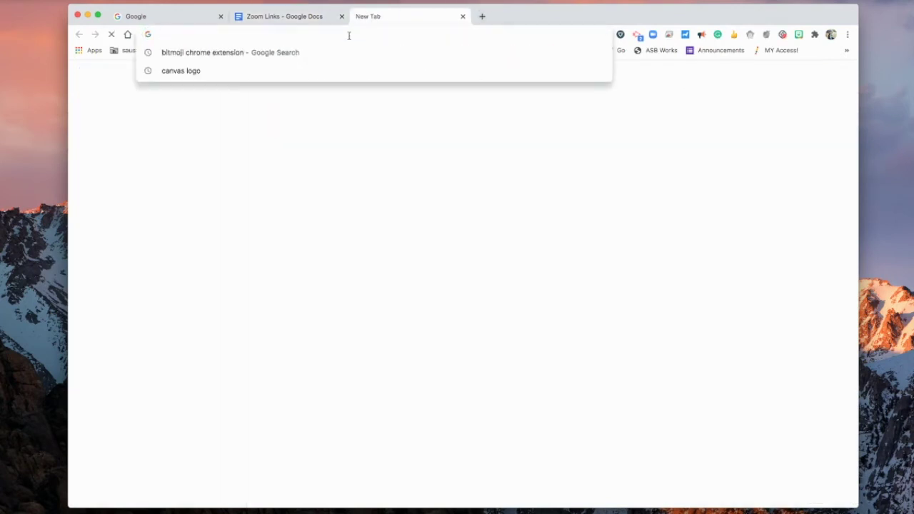
Step: Load the pasted Period 1 Zoom link, decline the Zoom app prompt, and bookmark the page
key("super+v")
key("Return")
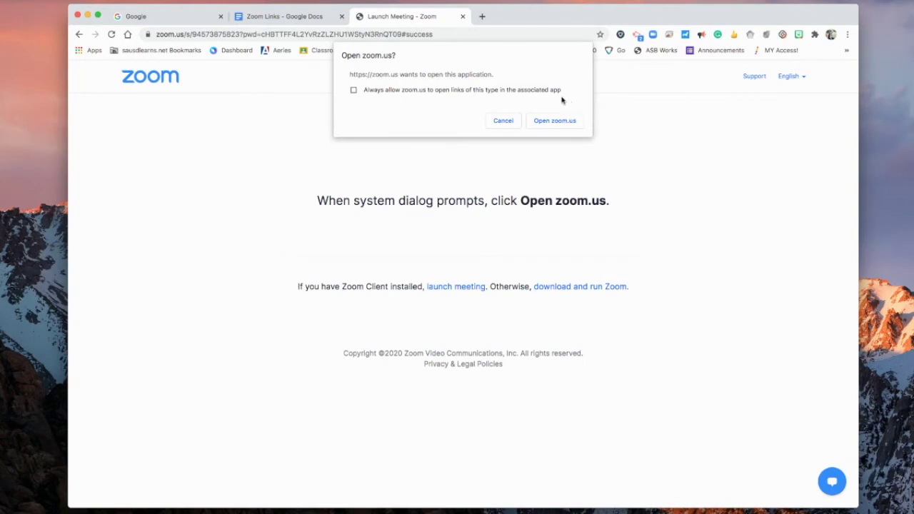
left_click(502, 121)
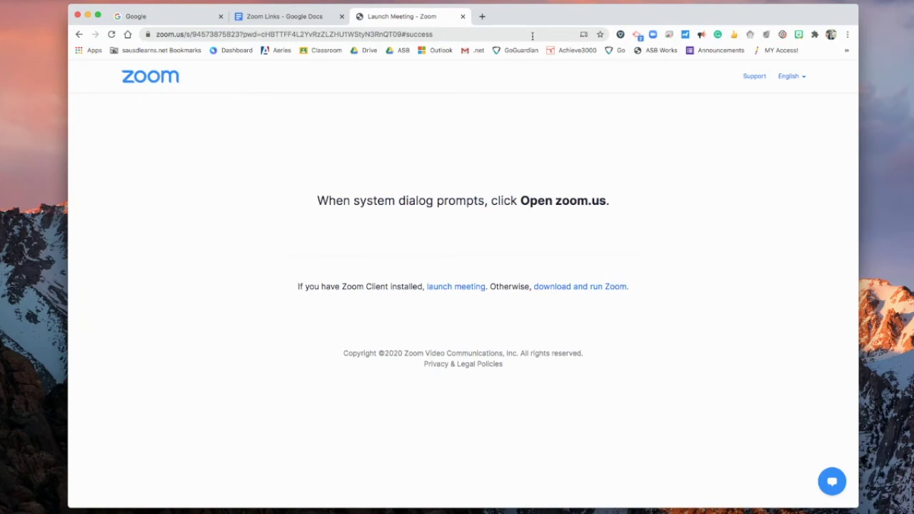
left_click(600, 34)
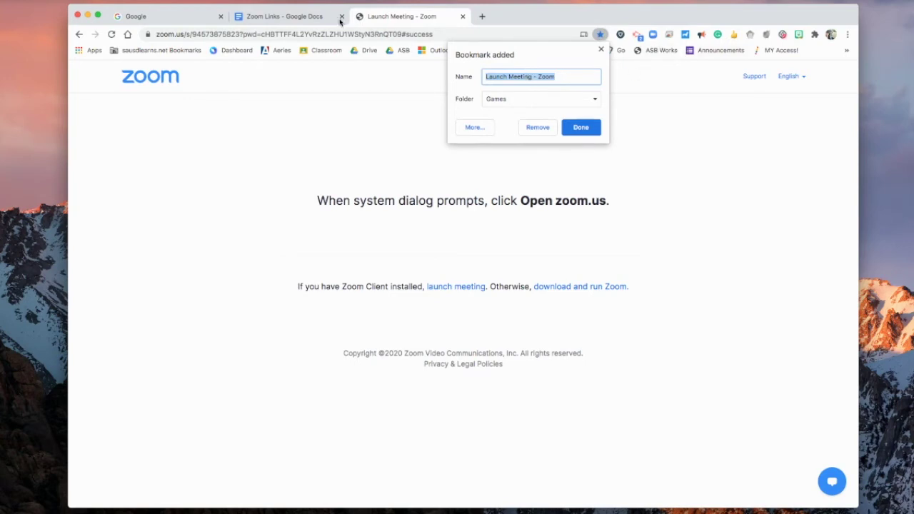
Step: Bookmark the Zoom launch page on the Bookmarks Bar, named after the teacher plus 'Zooms'
left_click(302, 17)
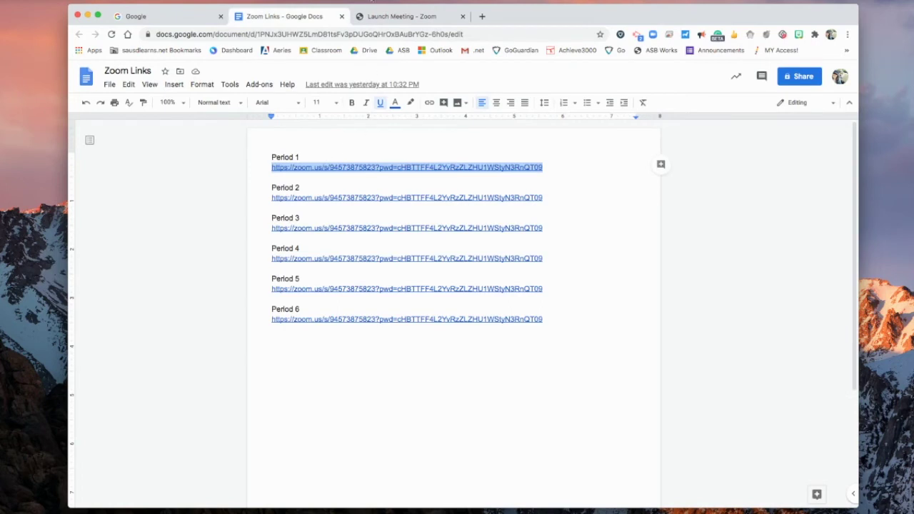
left_click(385, 18)
left_click(601, 35)
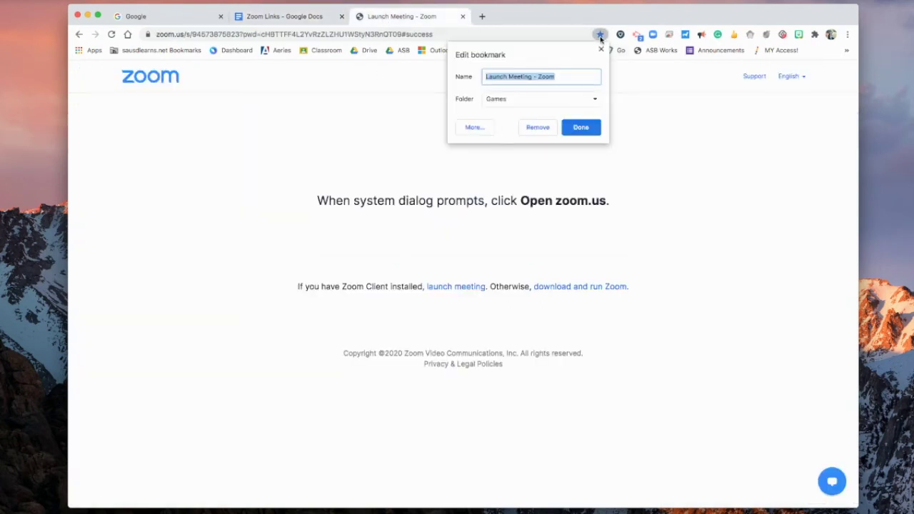
type("A")
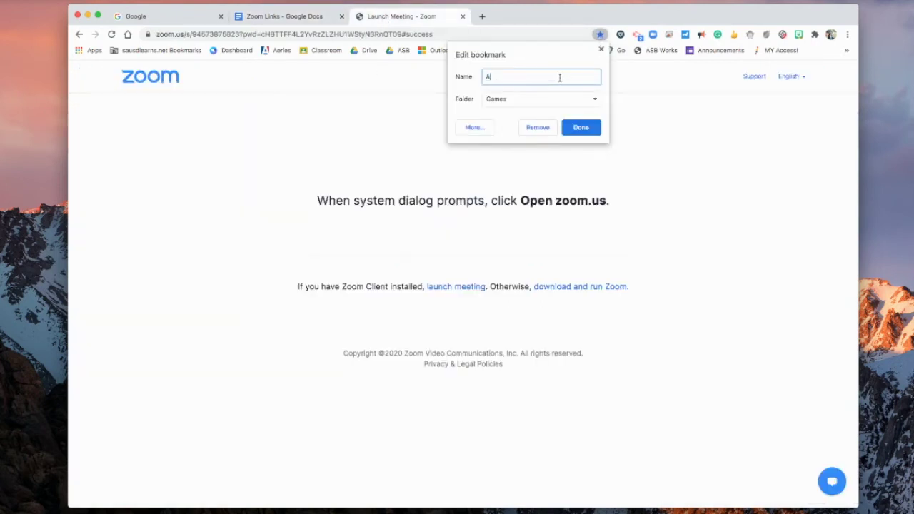
type("bejars Zooms")
left_click(587, 107)
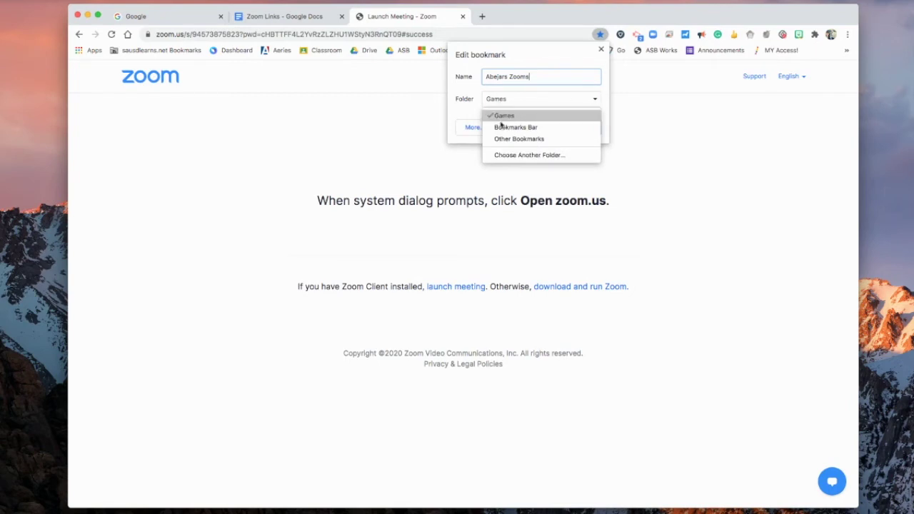
left_click(518, 119)
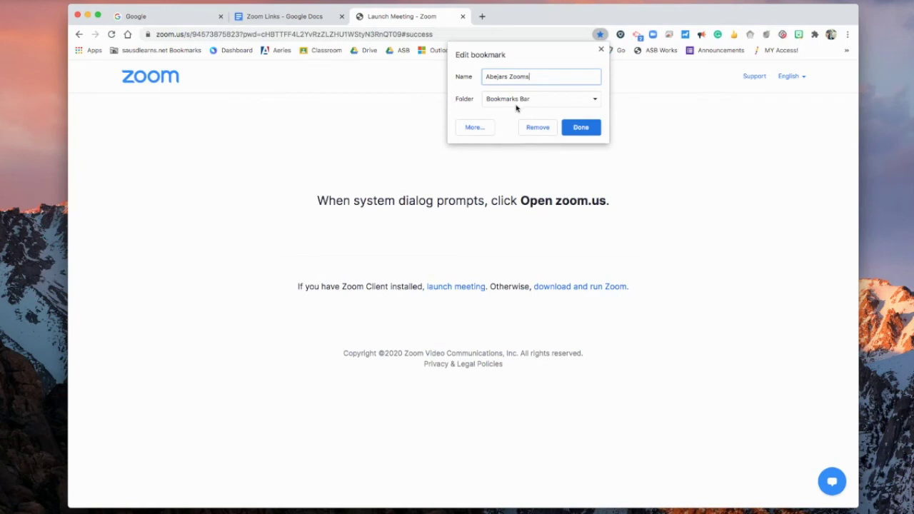
Step: Remove '#success' from the bookmark's saved address and save it
left_click(474, 127)
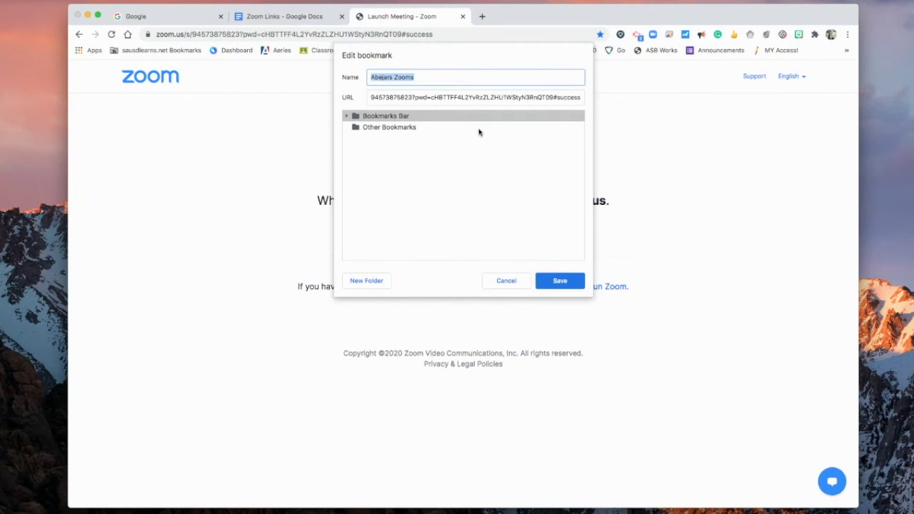
left_click(577, 97)
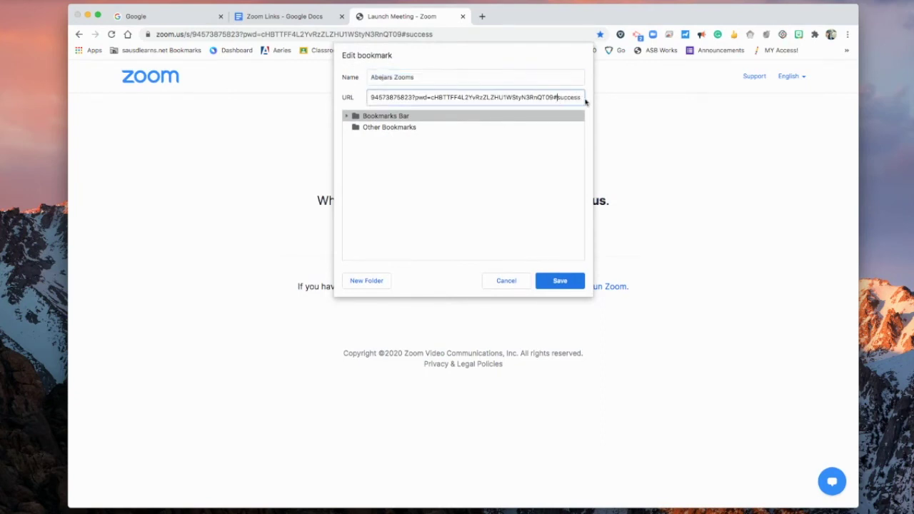
left_click_drag(582, 98, 553, 98)
key("BackSpace")
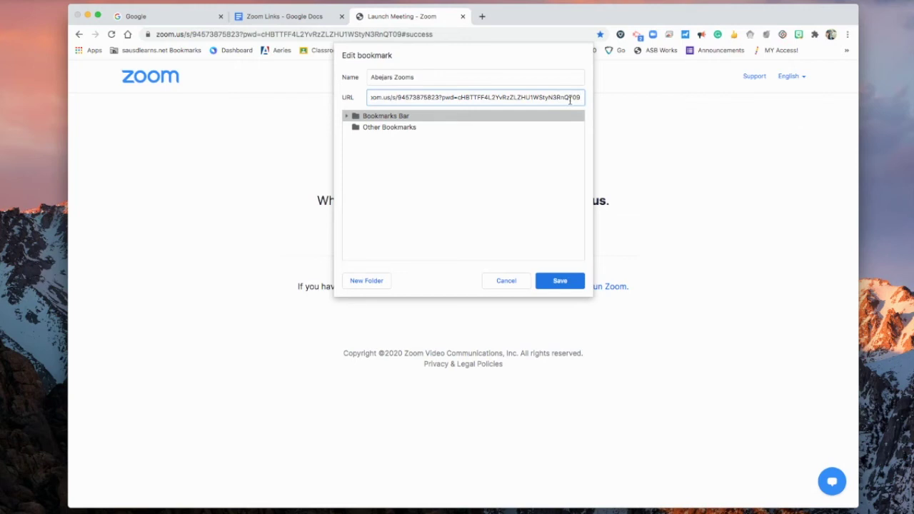
left_click(571, 284)
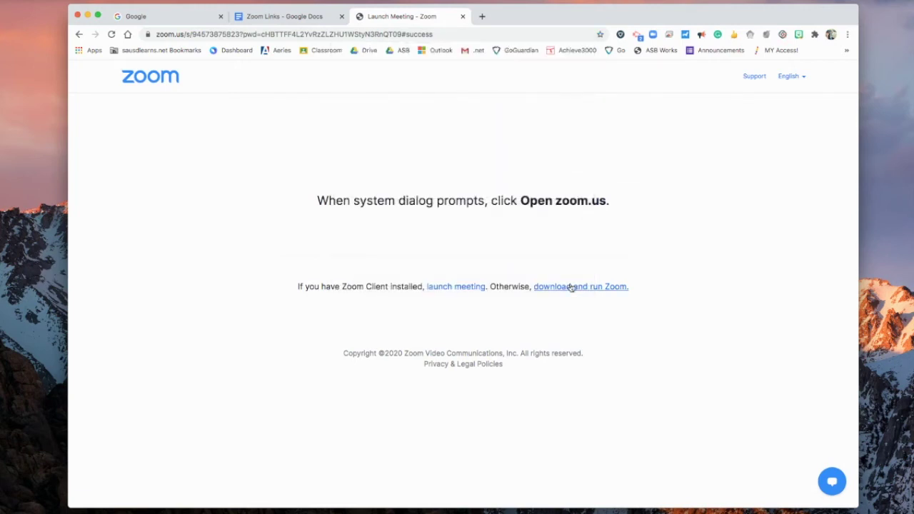
Step: Test the teacher's Zooms bookmark from the overflow list, then drag it onto the bar beside Outlook
left_click(846, 51)
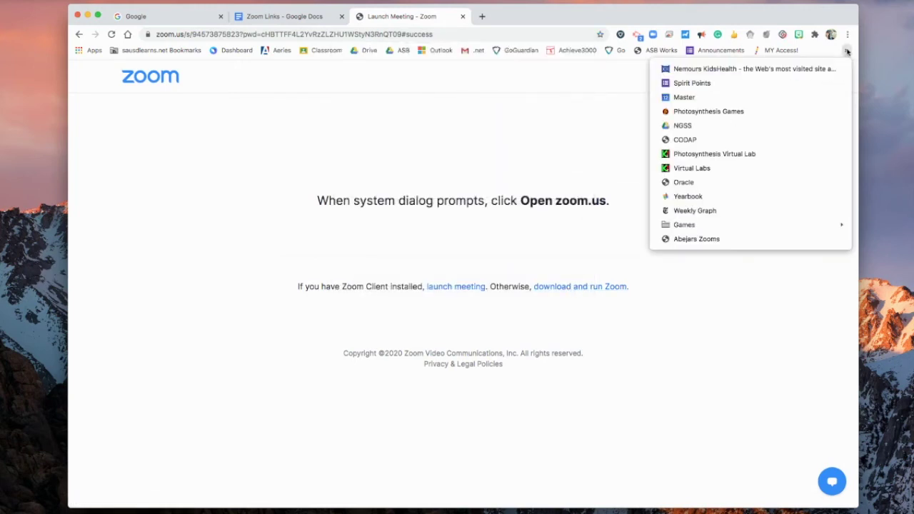
left_click(722, 240)
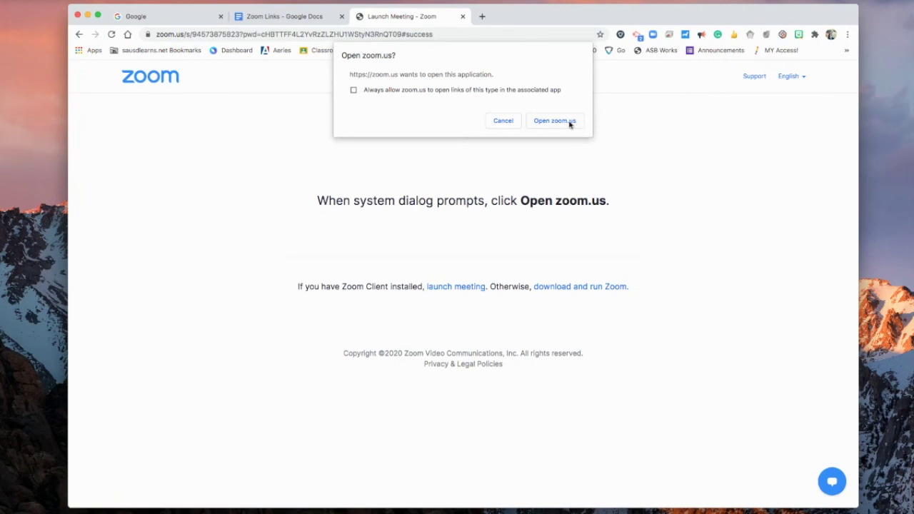
left_click(503, 122)
left_click(846, 50)
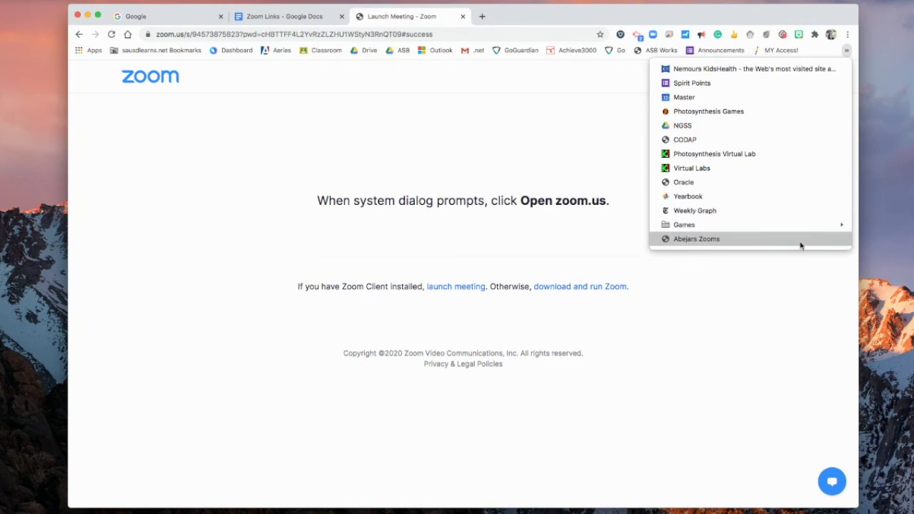
left_click_drag(800, 243, 457, 51)
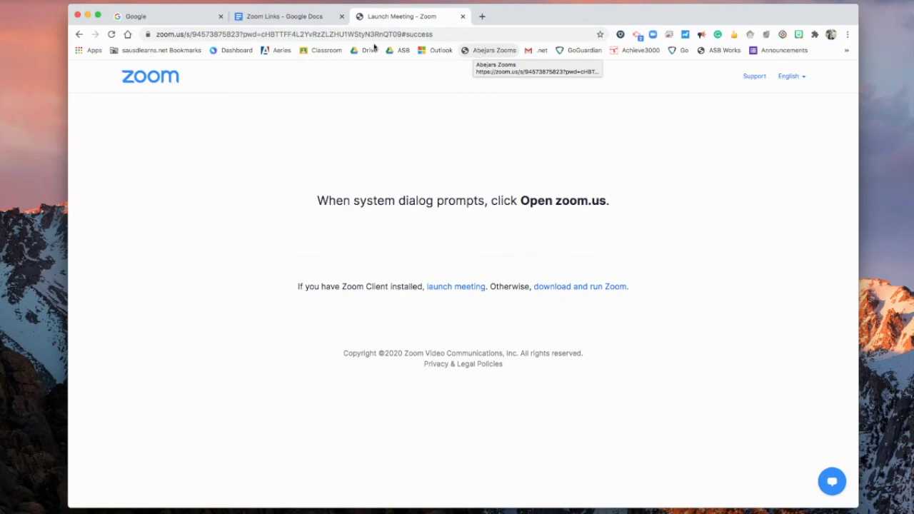
left_click(284, 16)
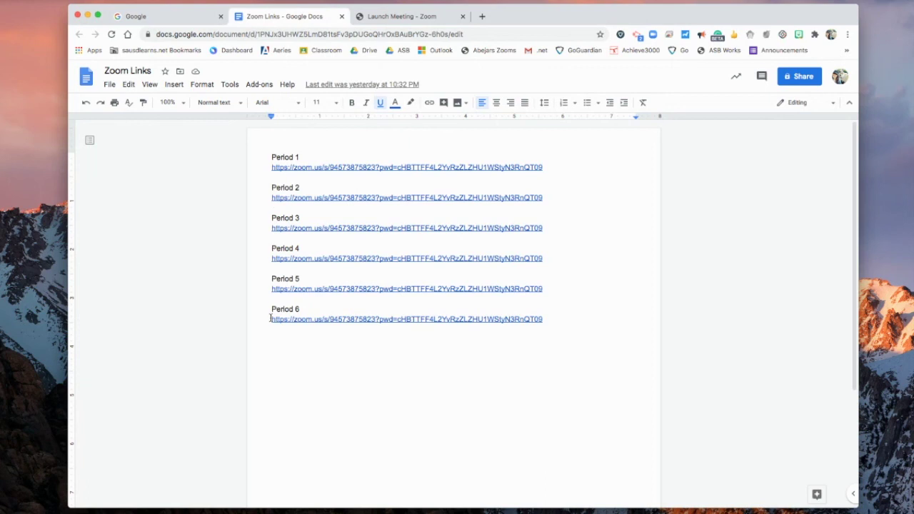
Step: Create a 'Zoom Links' folder on the bookmarks bar
left_click(197, 20)
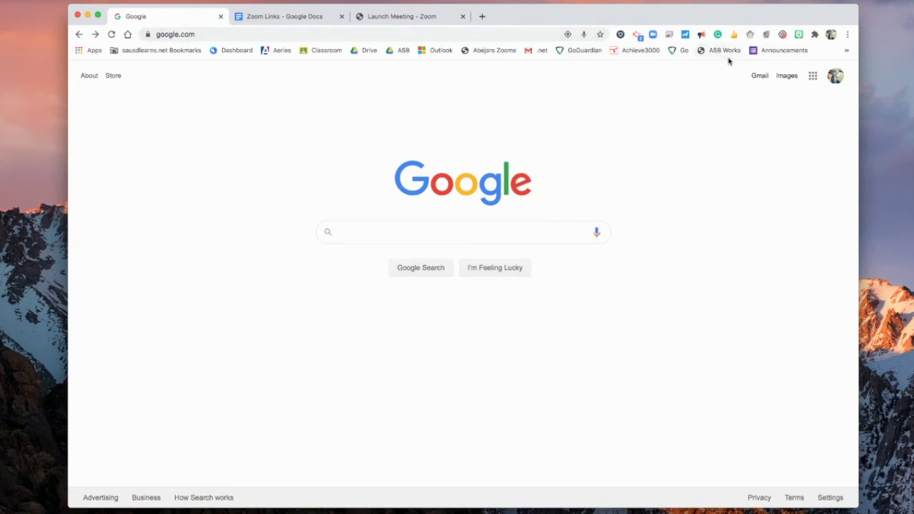
right_click(454, 53)
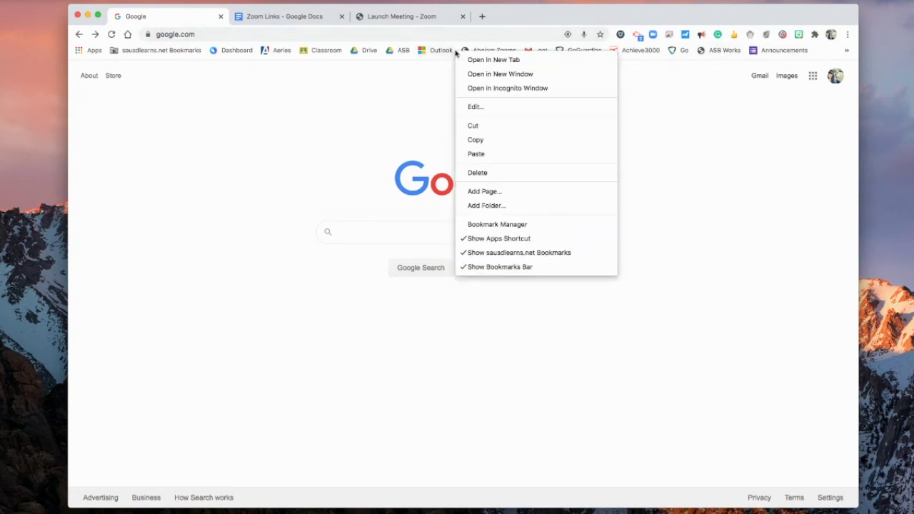
left_click(519, 205)
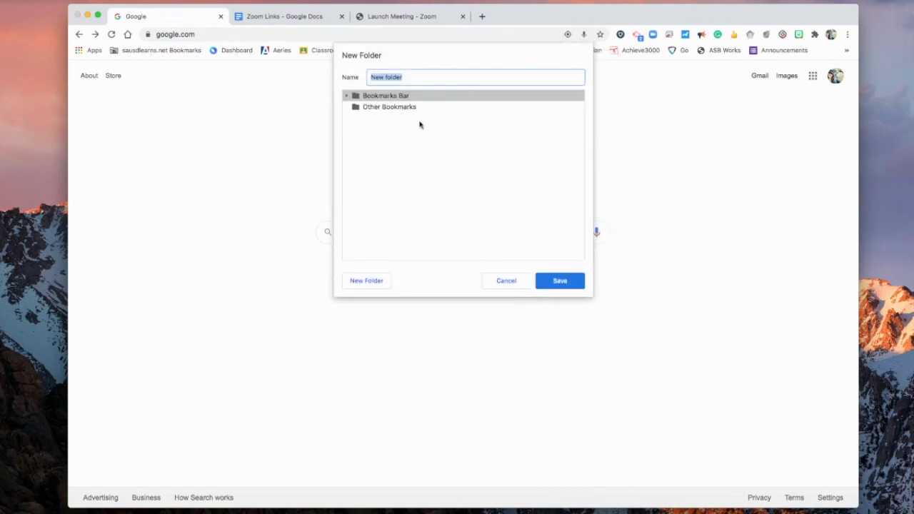
type("Zoom Links")
left_click(561, 281)
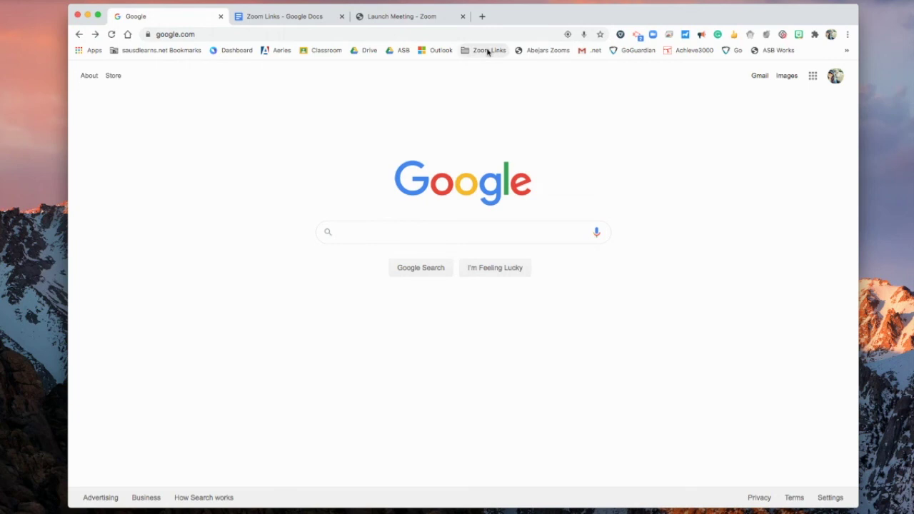
Step: Drag the teacher's Zooms bookmark into Zoom Links and check the folder's contents
left_click_drag(543, 51, 475, 51)
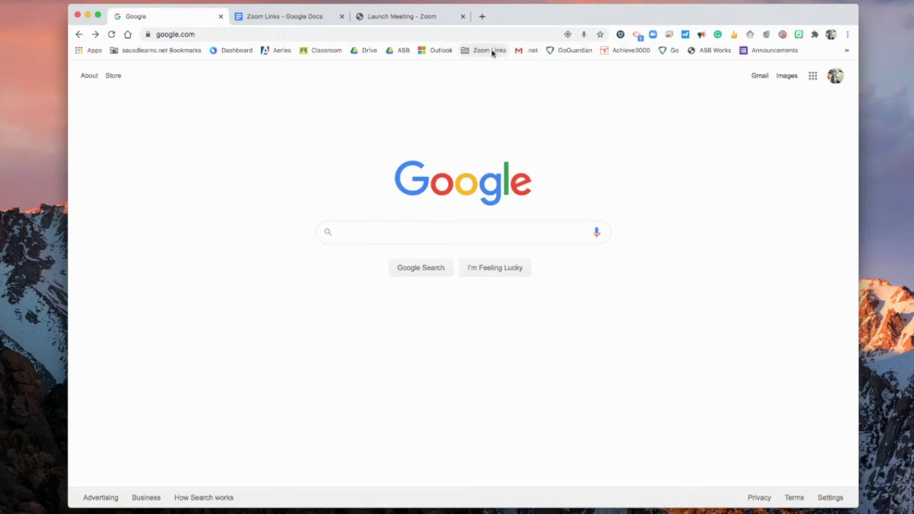
left_click(491, 52)
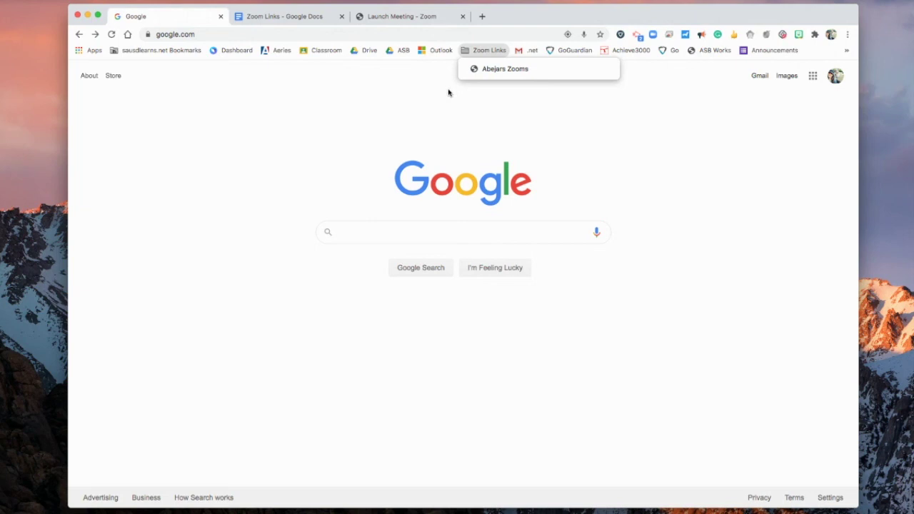
left_click(495, 88)
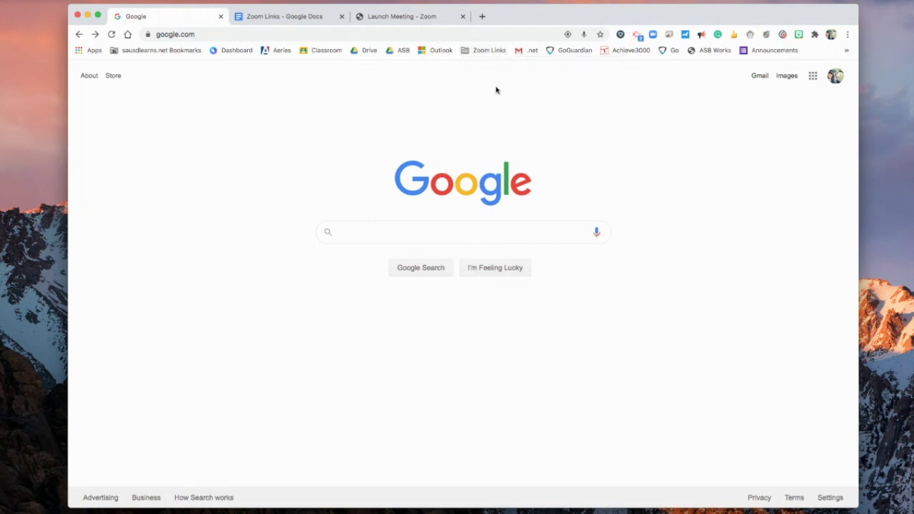